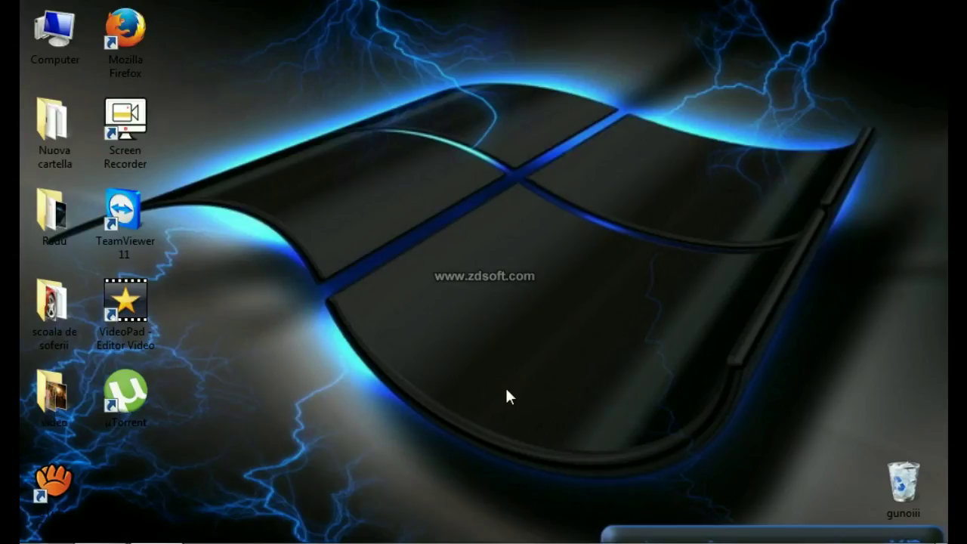
Request the vpsetup.exe download from the sh.st/AnnKS page in Firefox, dismiss the save dialog and minimize the browser
mouse_move(83, 538)
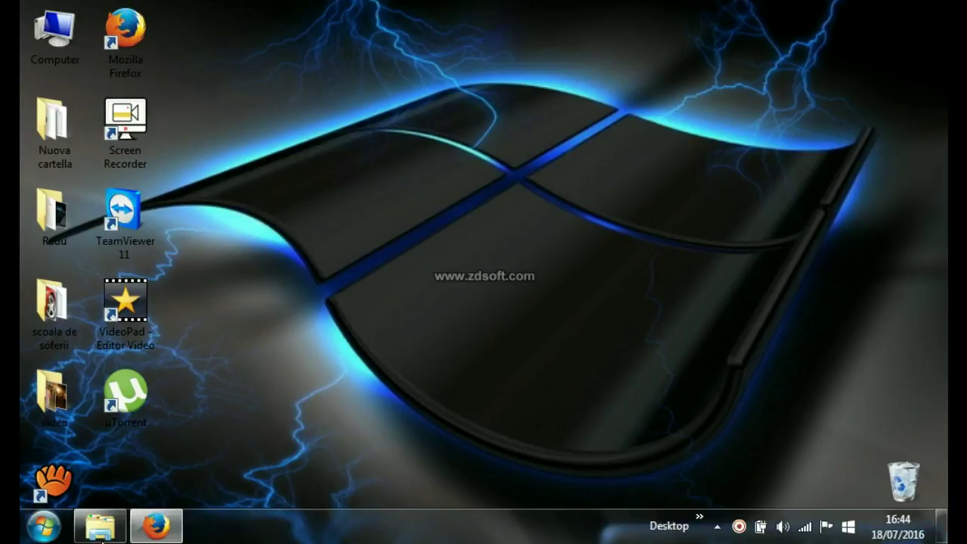
left_click(155, 527)
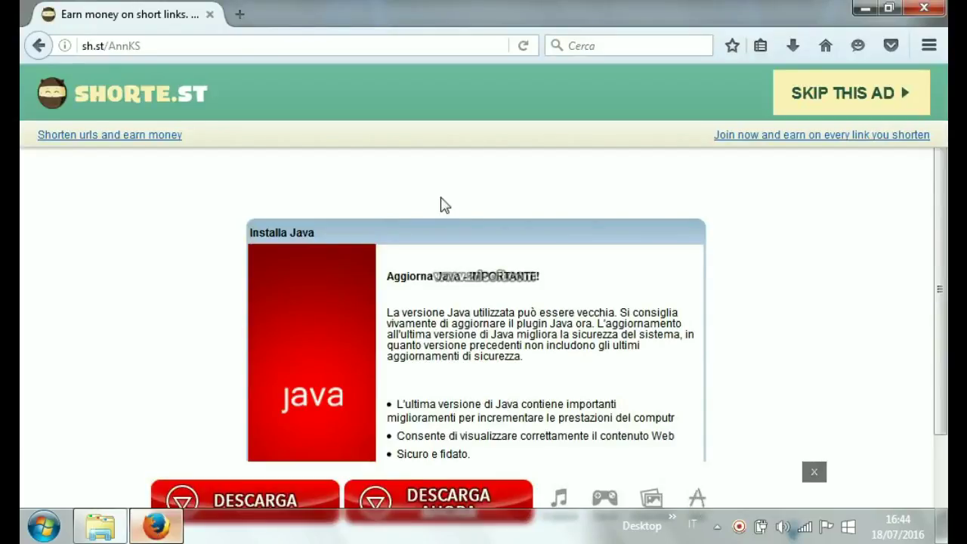
left_click(864, 110)
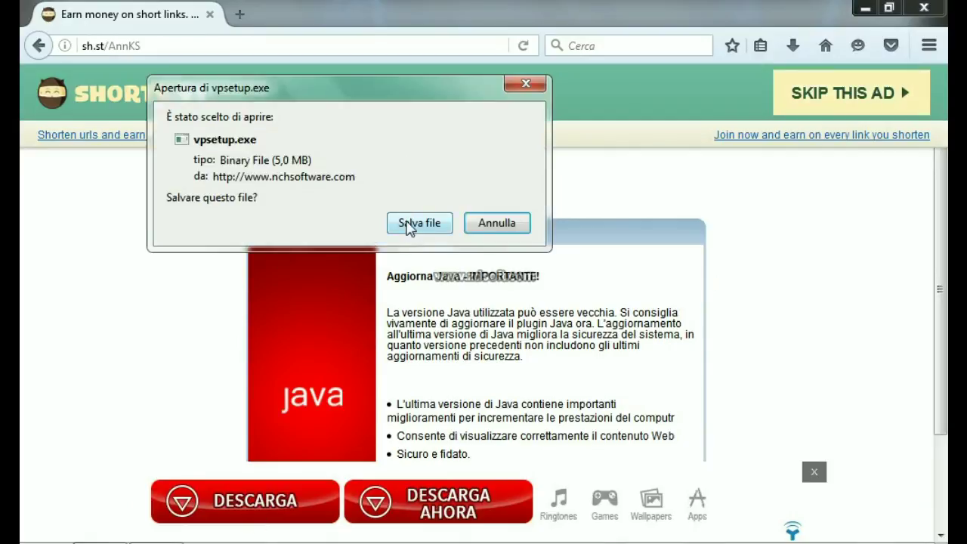
left_click(511, 228)
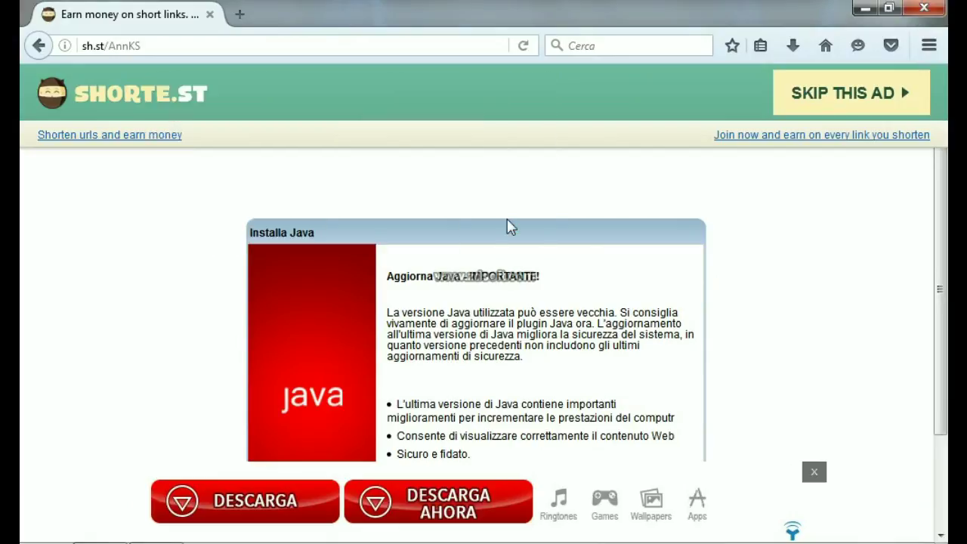
left_click(865, 13)
Start the vpsetup installer from the Download folder, decline the permission request and minimize the folder window
left_click(94, 511)
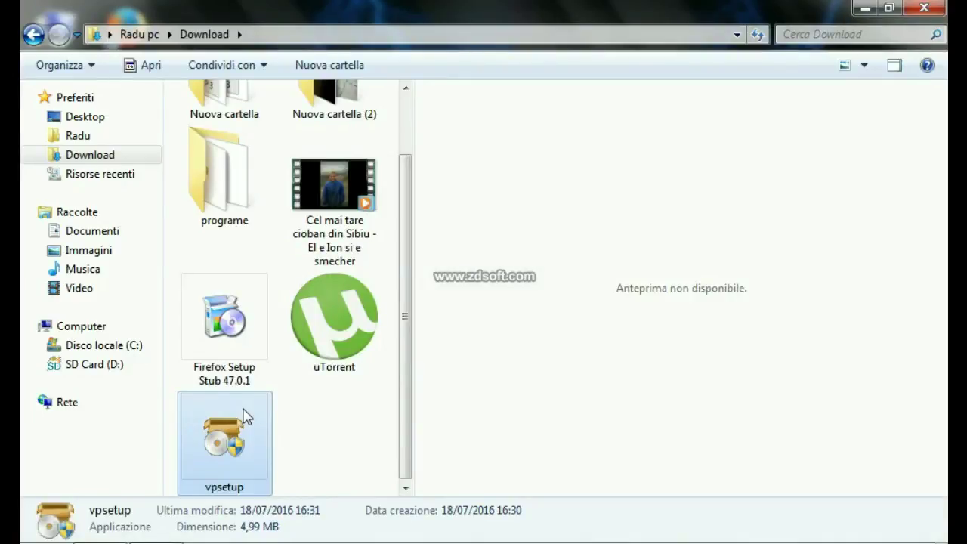
double_click(230, 443)
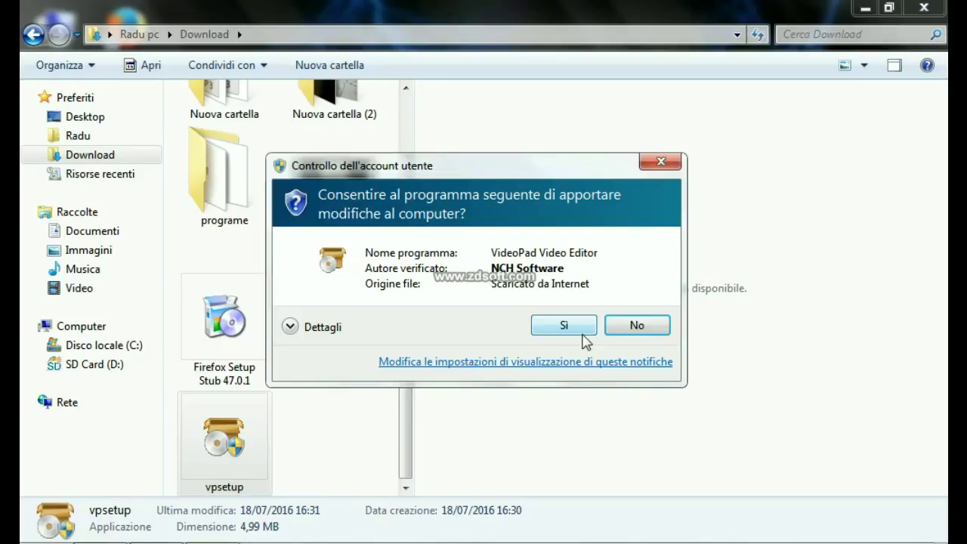
left_click(654, 322)
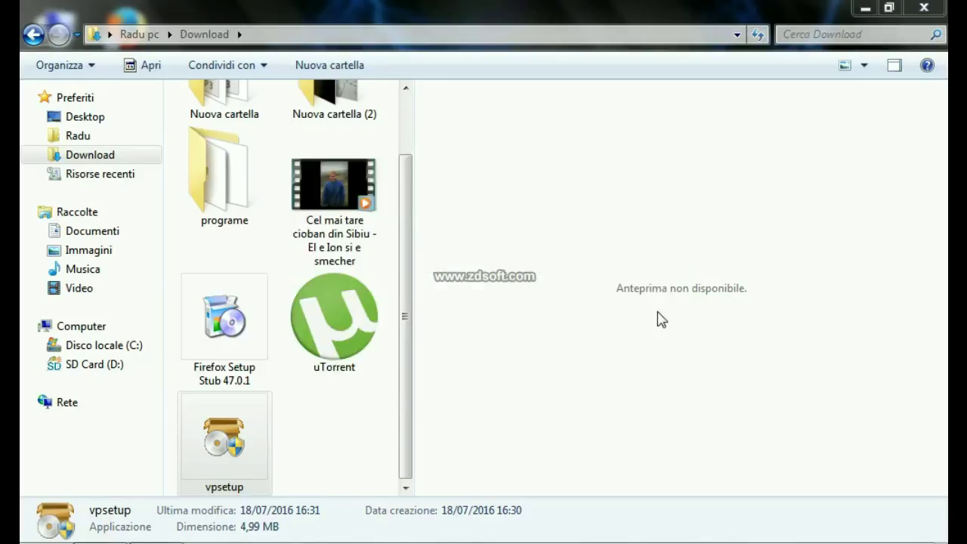
left_click(868, 7)
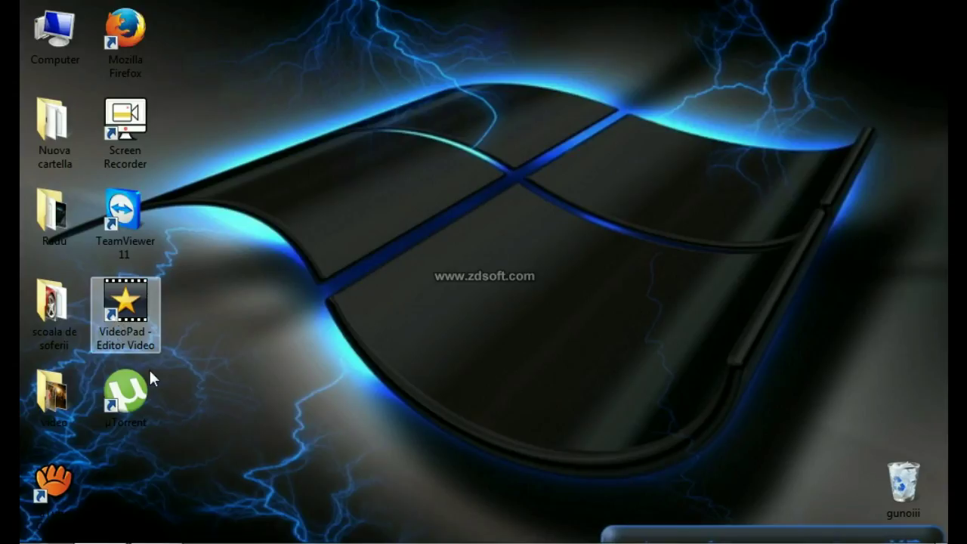
Launch VideoPad from its desktop shortcut, dismissing the abnormal termination dialog and the splash screen
left_click_drag(355, 295, 174, 301)
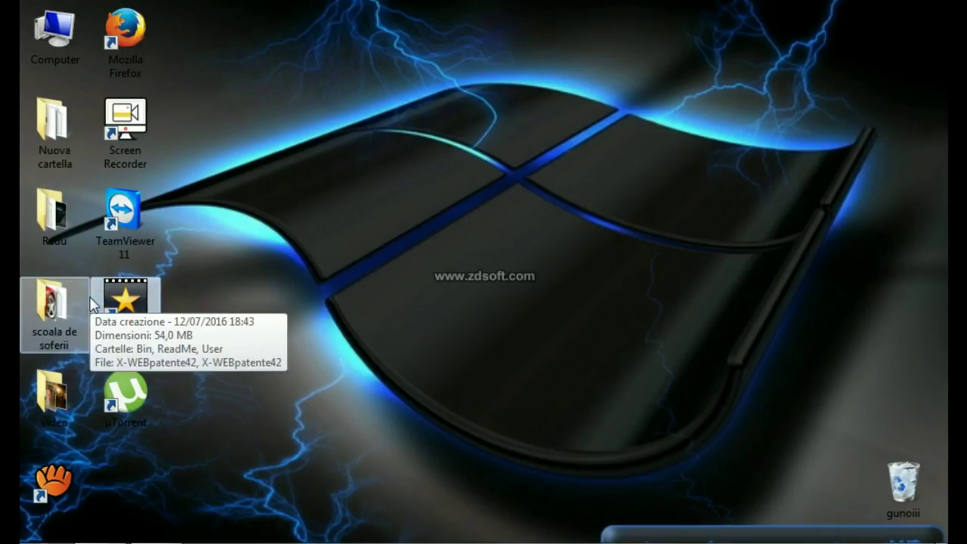
left_click(114, 309)
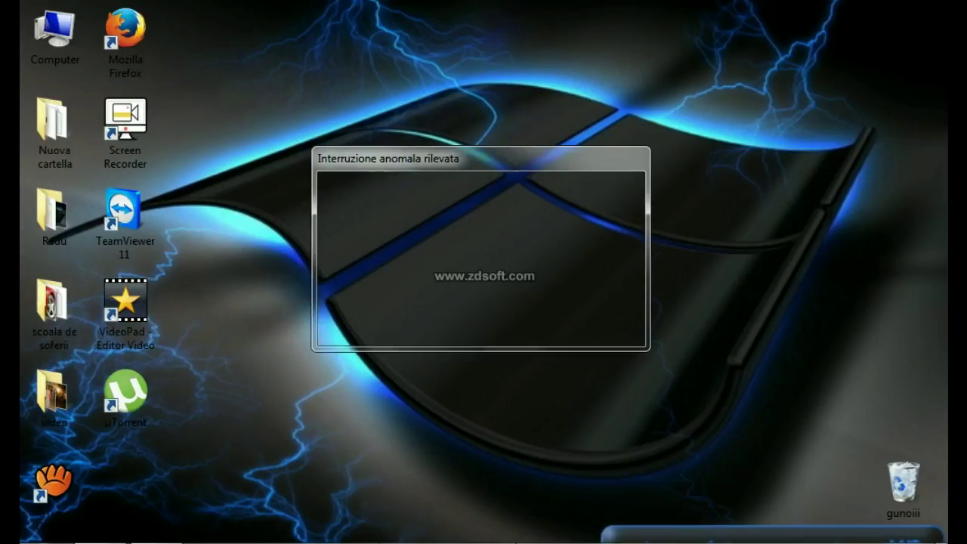
left_click(563, 327)
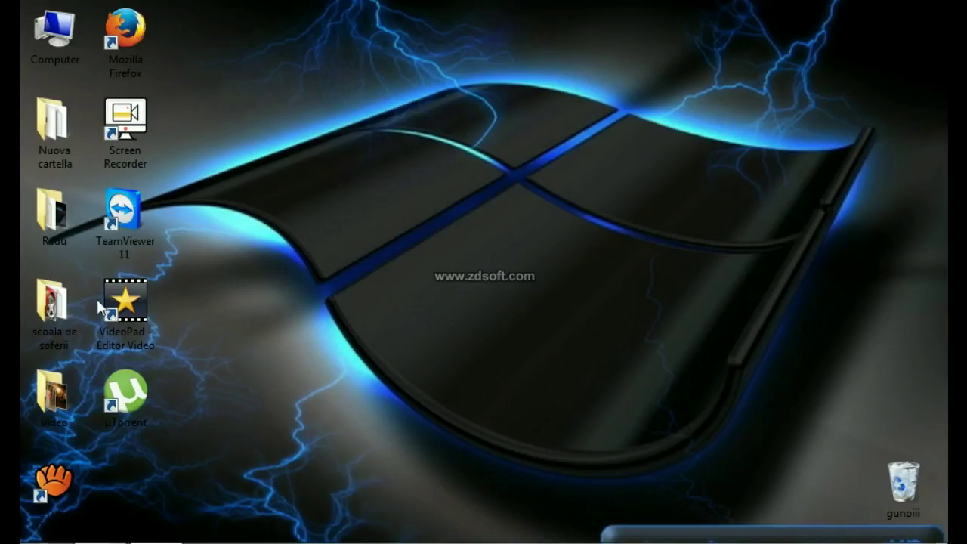
double_click(152, 315)
key("Left")
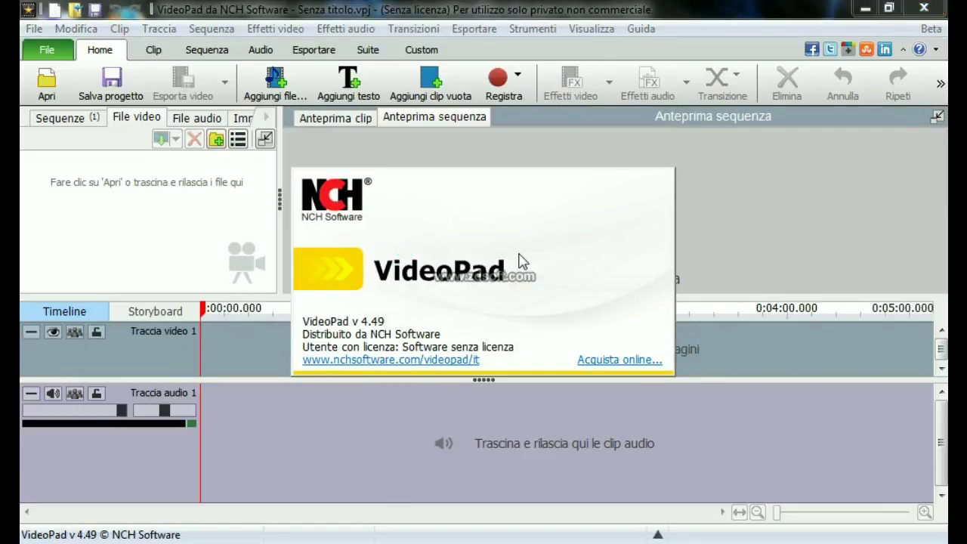
left_click(601, 291)
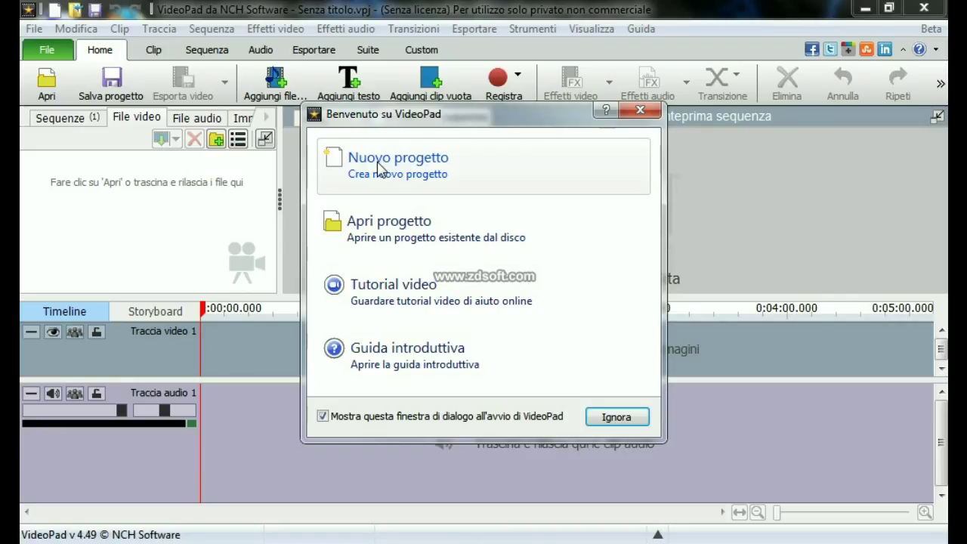
Start a new project and import the "Cel mai tare cioban din Sibiu" video from the Download folder
left_click(388, 236)
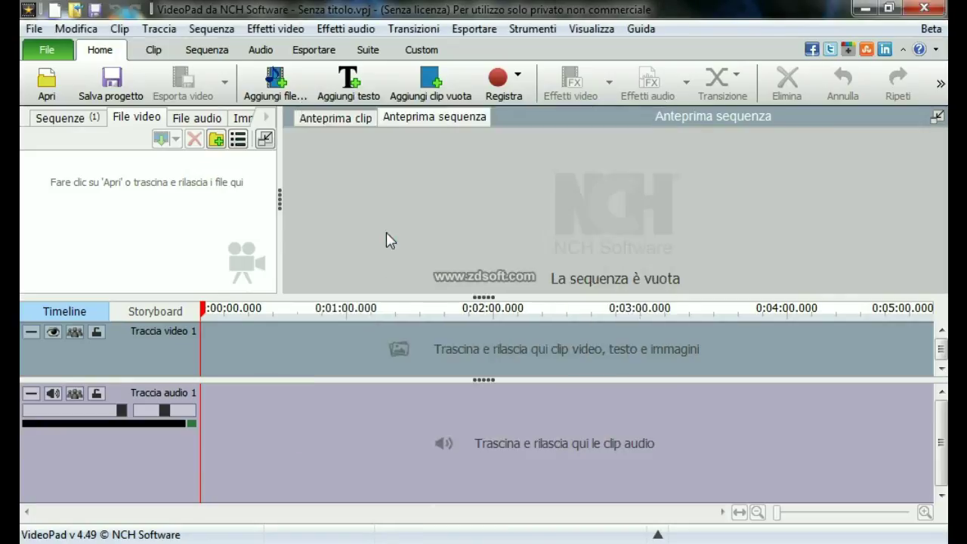
left_click(39, 66)
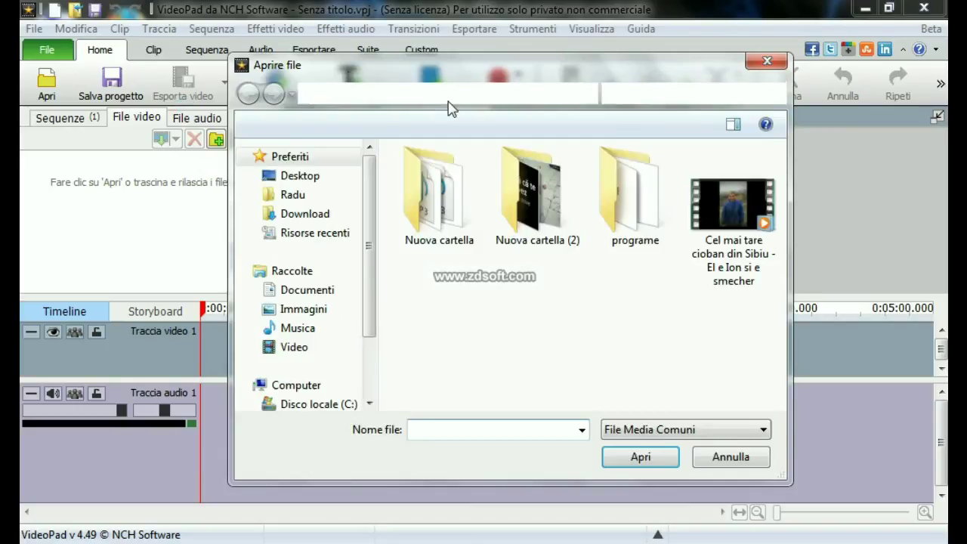
double_click(750, 187)
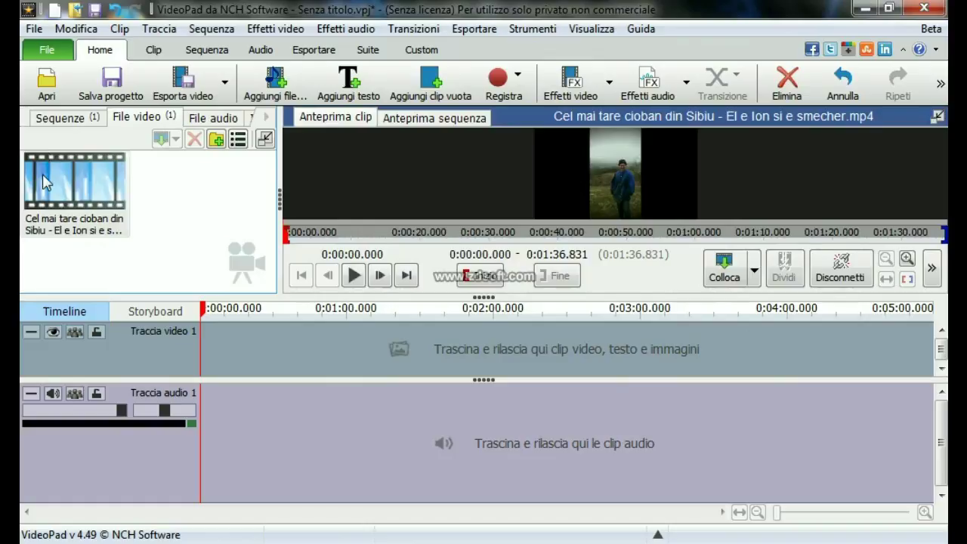
Place the imported video at the start of video track 1 on the timeline
left_click(43, 174)
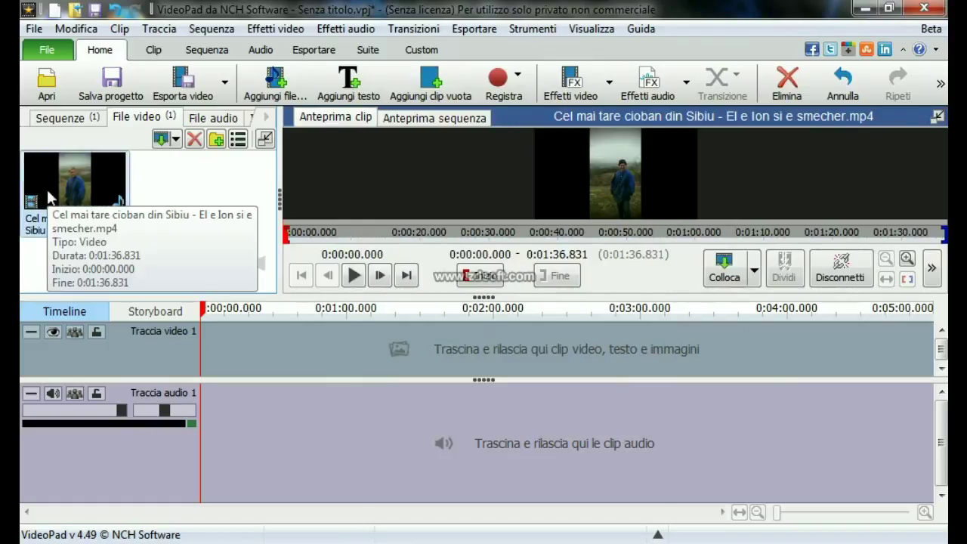
left_click_drag(48, 181, 291, 368)
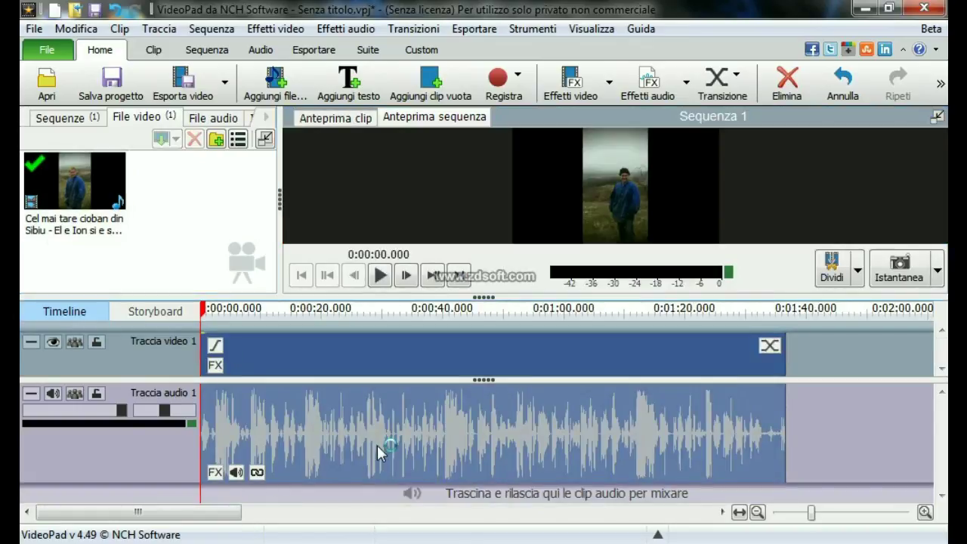
Enlarge the video track area of the timeline and fit the whole sequence in the timeline's width
scroll(374, 445, "up", 6)
scroll(374, 445, "up", 2)
scroll(498, 445, "up", 1)
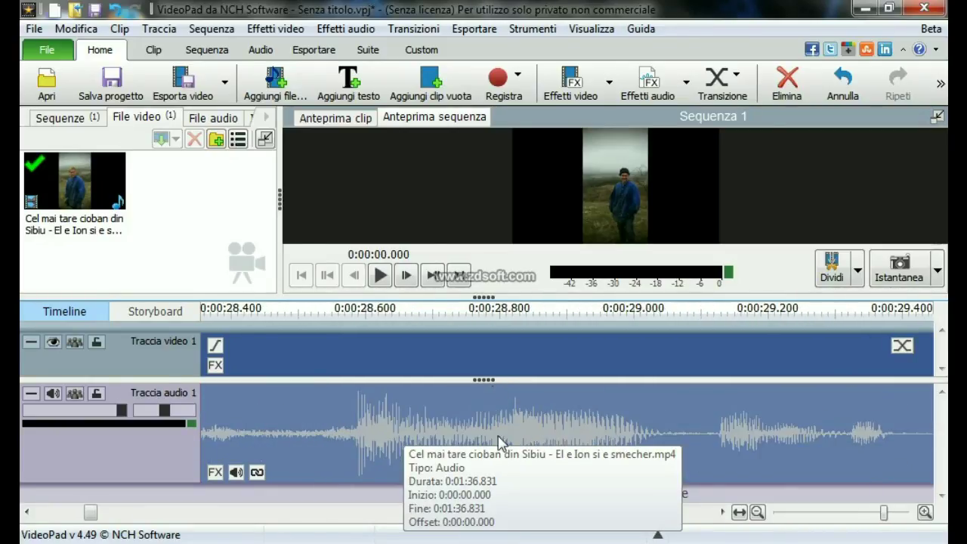
left_click_drag(484, 380, 479, 458)
scroll(486, 415, "down", 2)
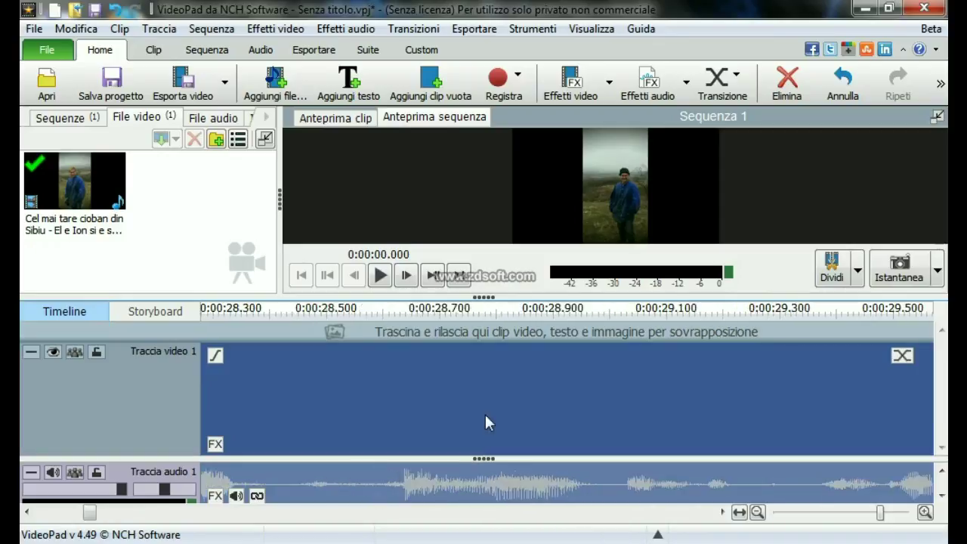
scroll(487, 408, "down", 6)
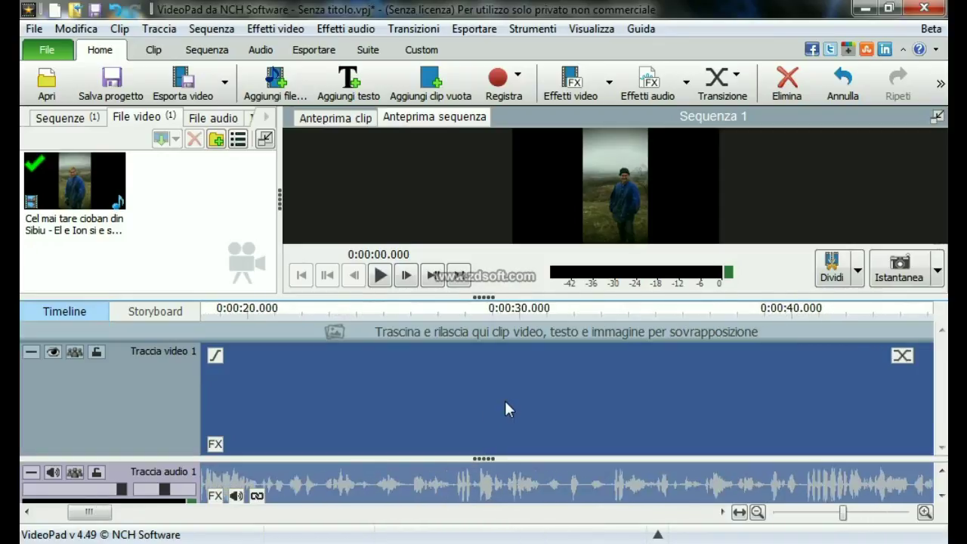
scroll(463, 350, "down", 2)
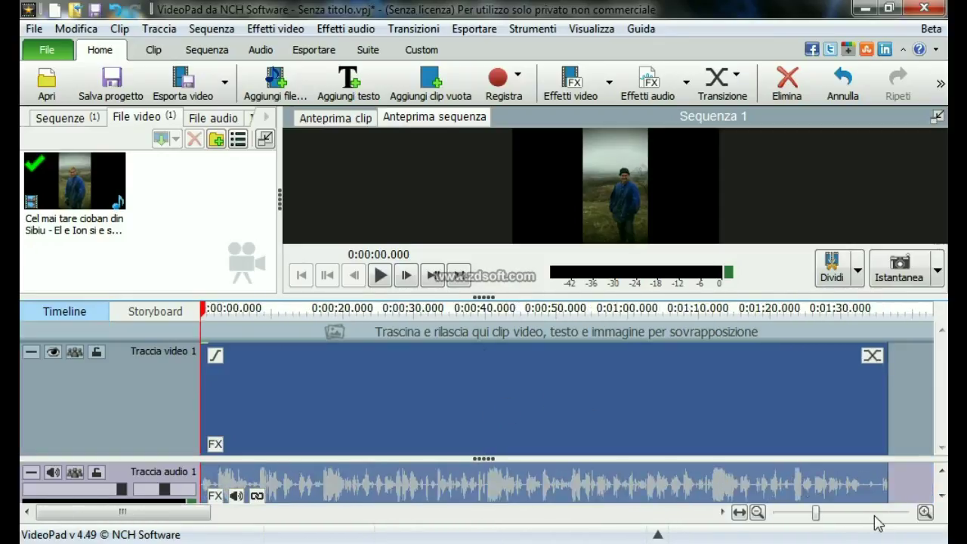
left_click(739, 513)
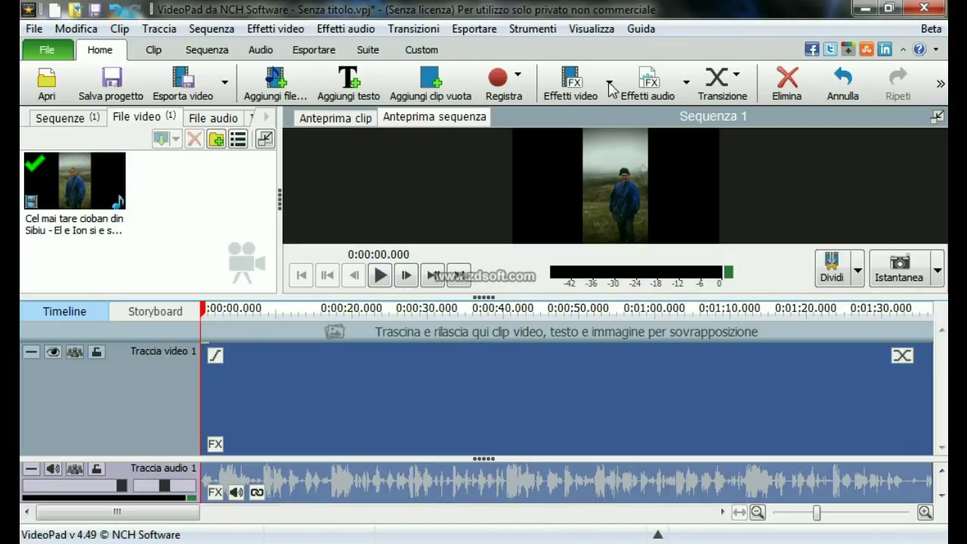
Examine the available video effects from Moto e Trasformazioni down to Plugin, and the available audio effects
left_click(600, 78)
left_click(603, 83)
left_click(605, 84)
left_click(611, 87)
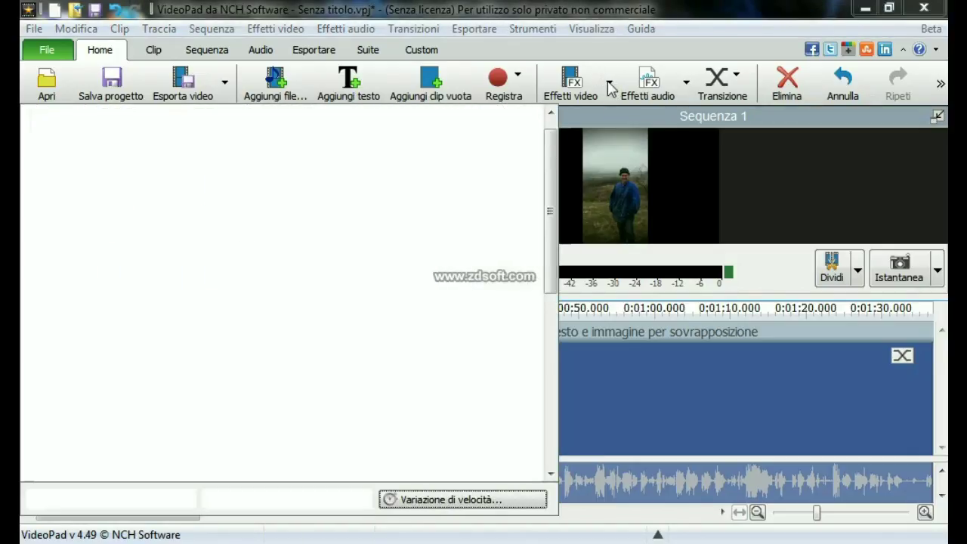
left_click(609, 87)
left_click(608, 86)
left_click(611, 87)
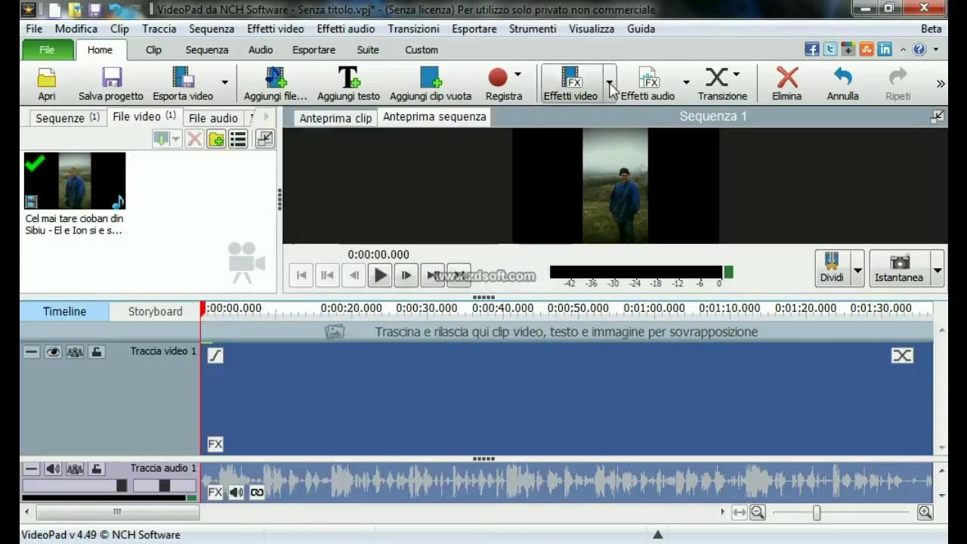
left_click(611, 86)
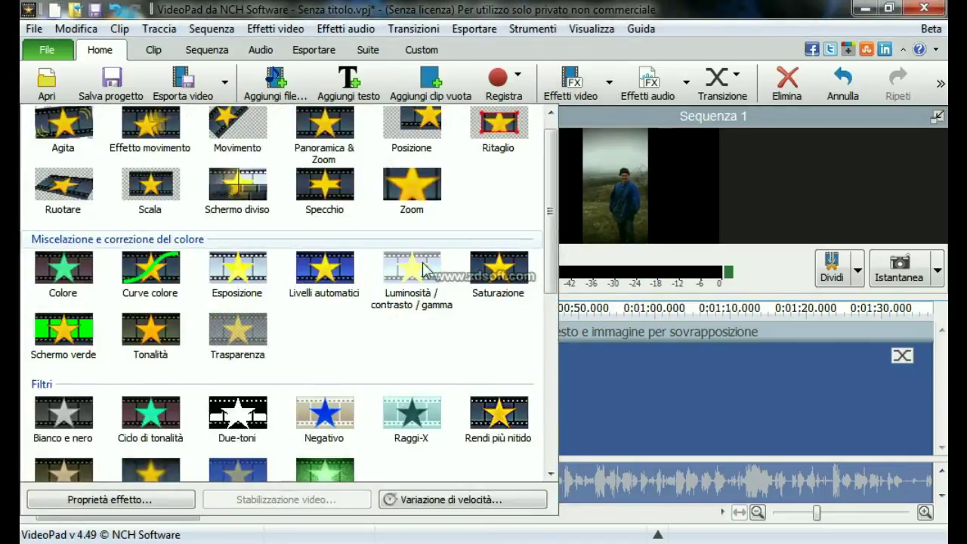
scroll(424, 257, "up", 1)
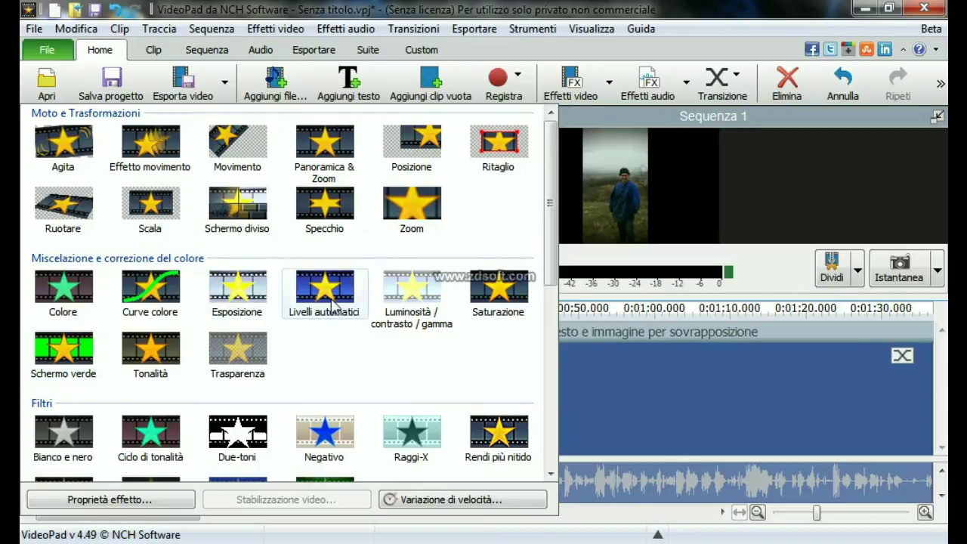
scroll(480, 363, "down", 5)
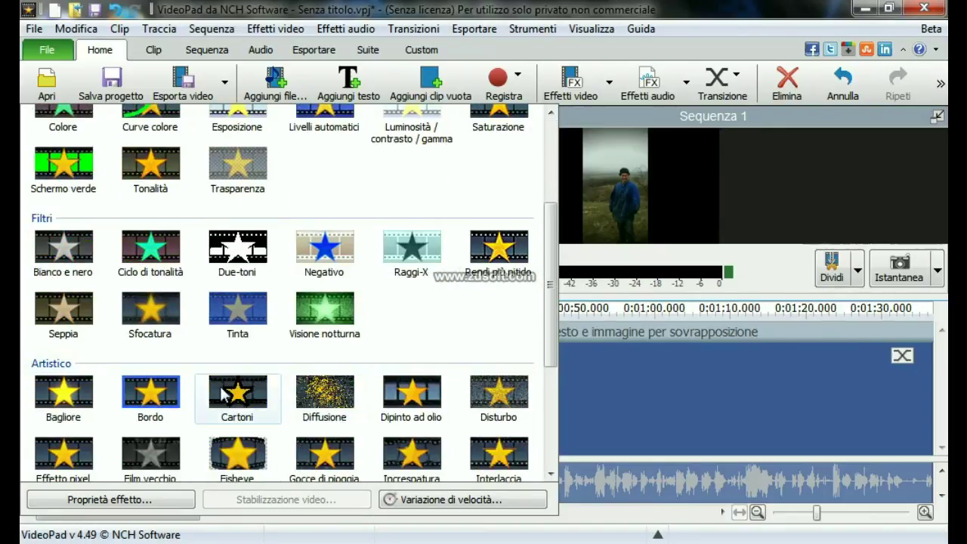
scroll(172, 399, "down", 6)
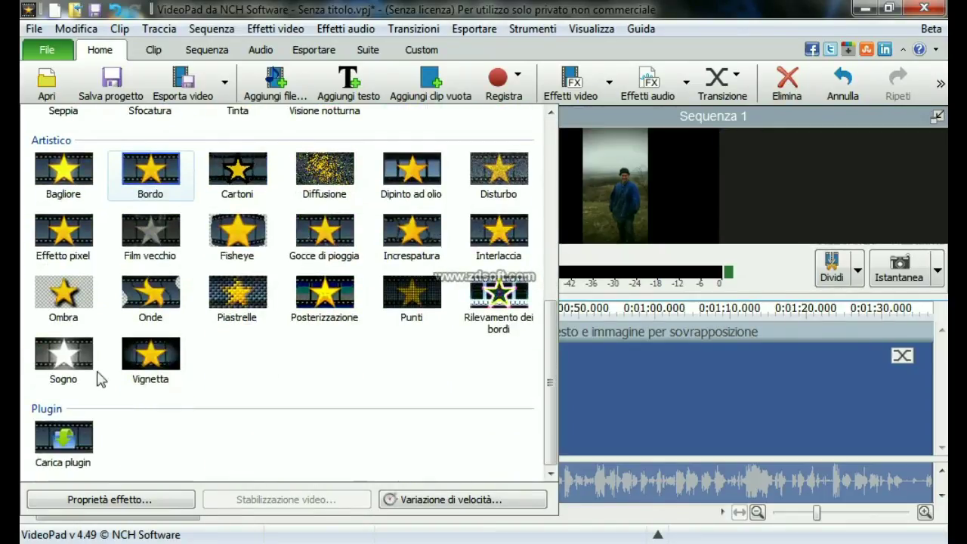
left_click(689, 84)
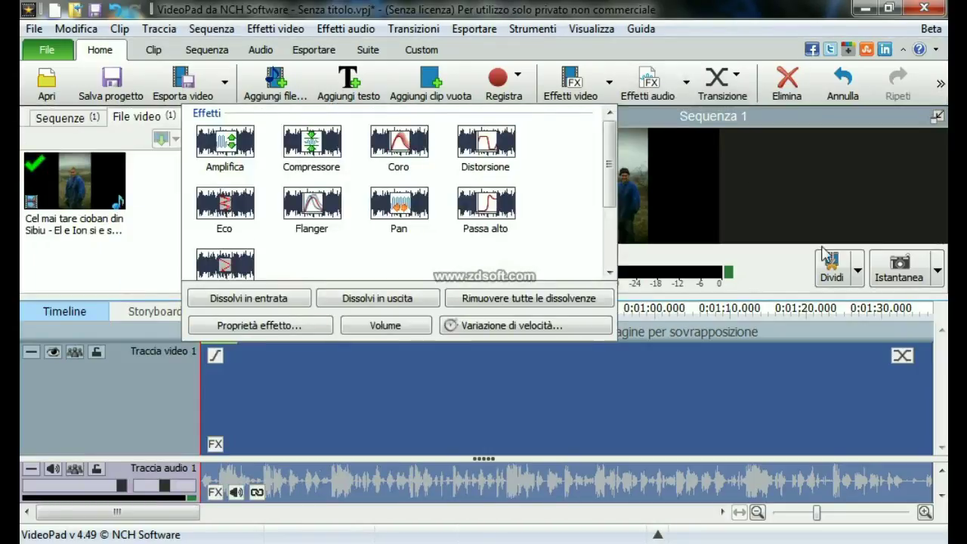
left_click(773, 8)
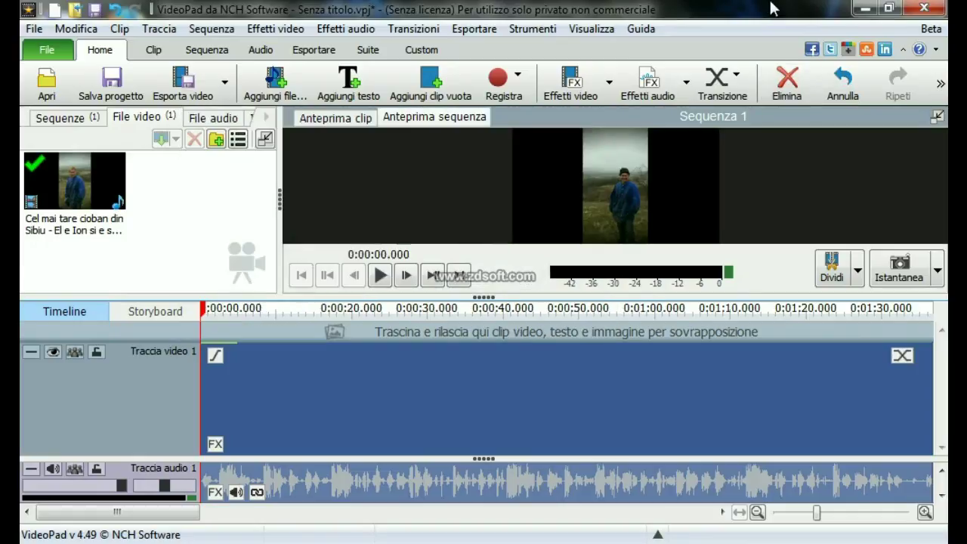
Look through the transition categories for the end of the video clip and apply the Disintegrazione transition
left_click(903, 357)
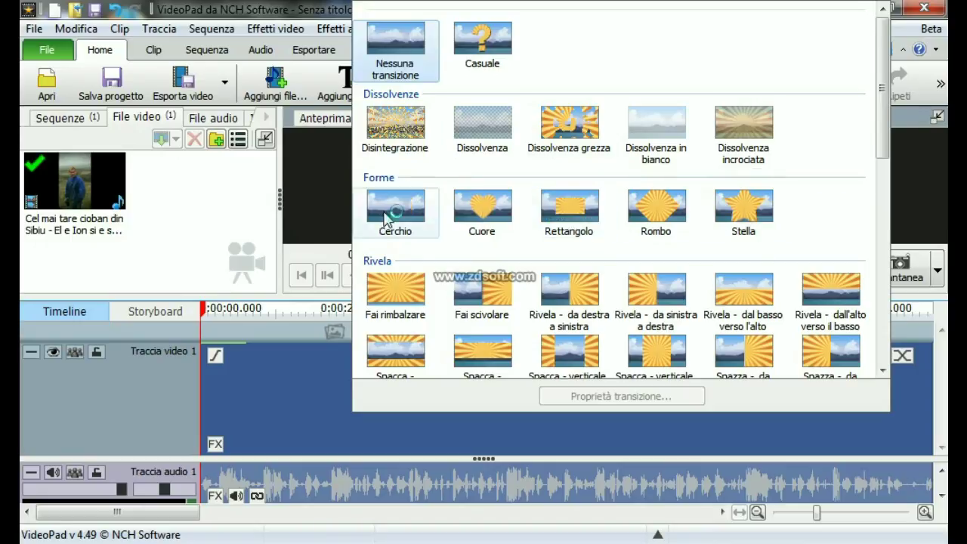
scroll(446, 257, "down", 2)
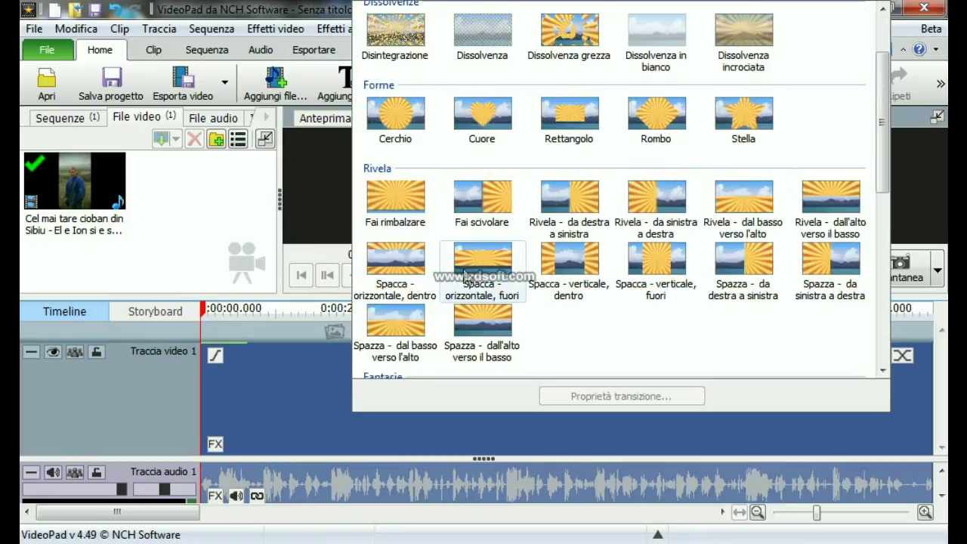
scroll(639, 345, "down", 4)
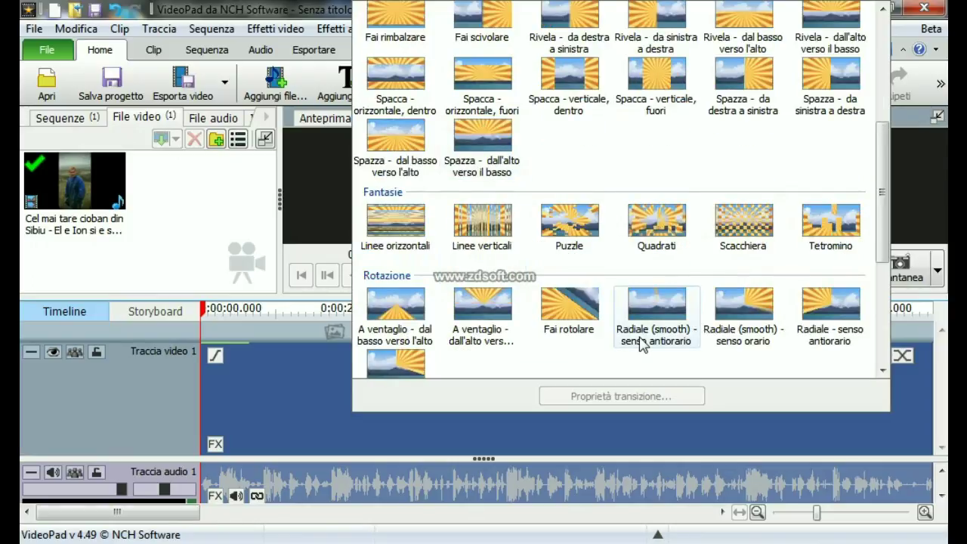
scroll(869, 255, "down", 2)
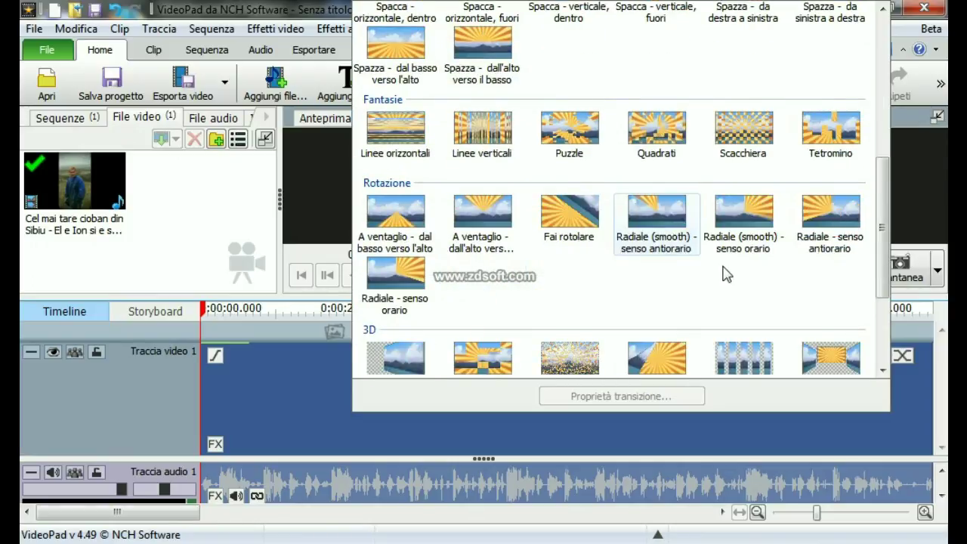
scroll(684, 281, "down", 3)
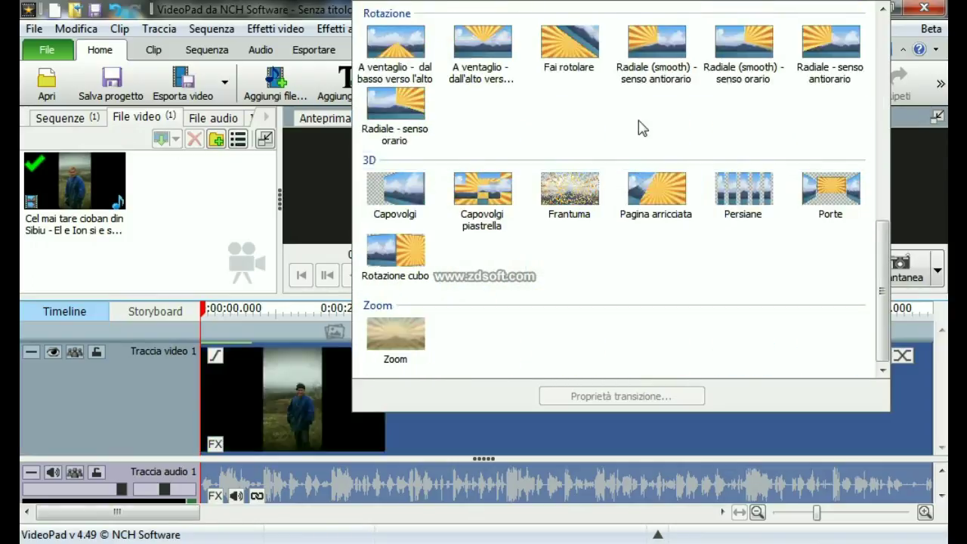
scroll(633, 94, "up", 10)
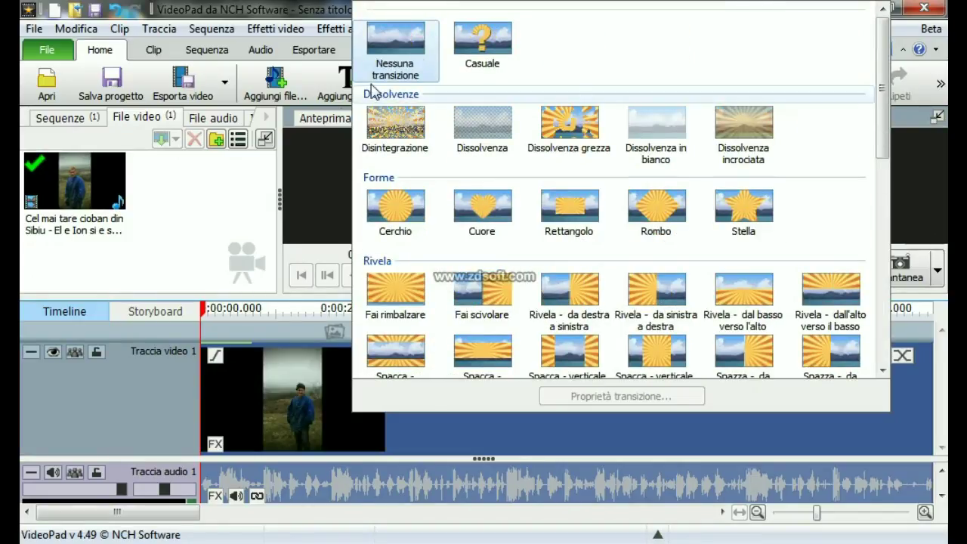
left_click(407, 133)
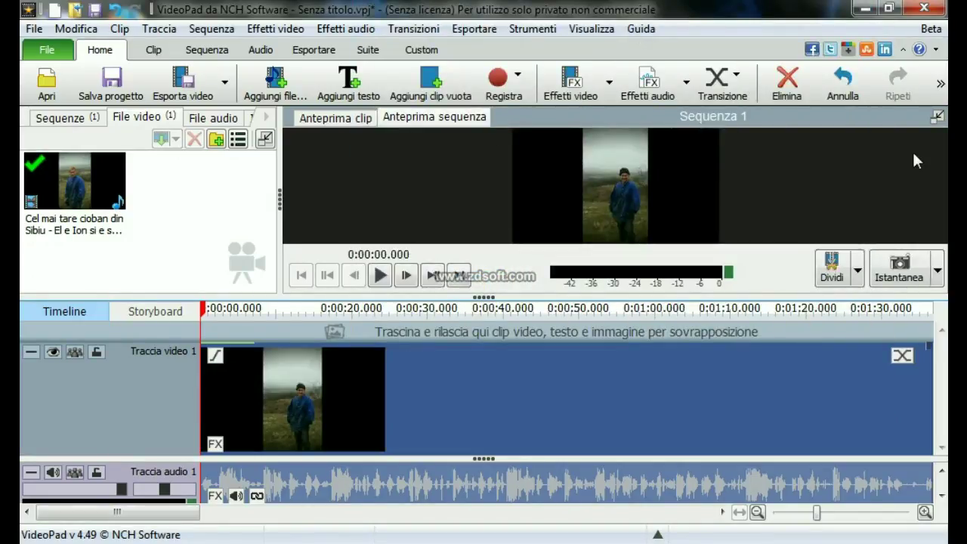